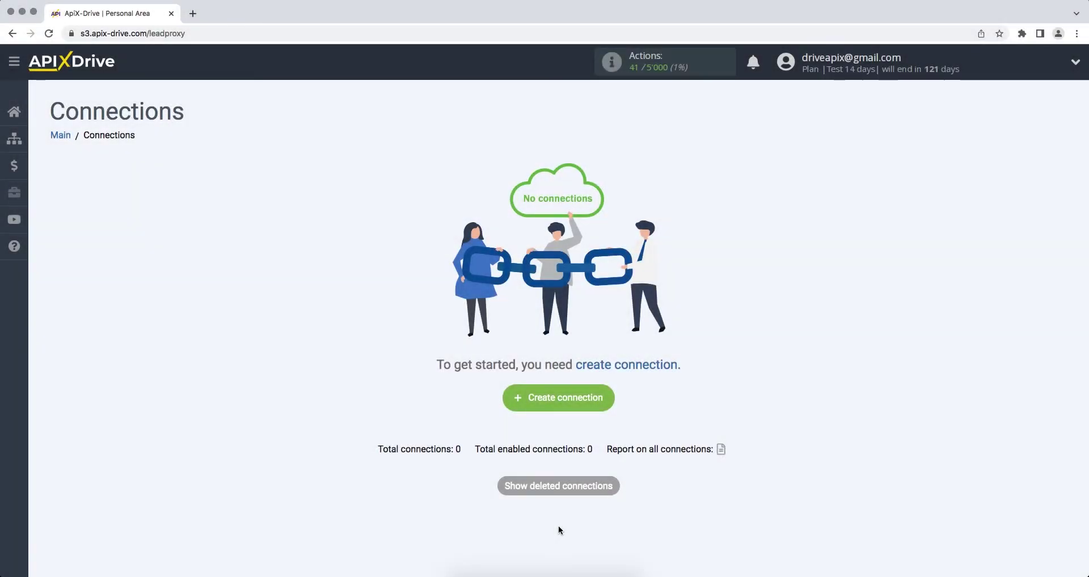
Step: Start a new connection and choose Pipedrive as the data source system
click(517, 401)
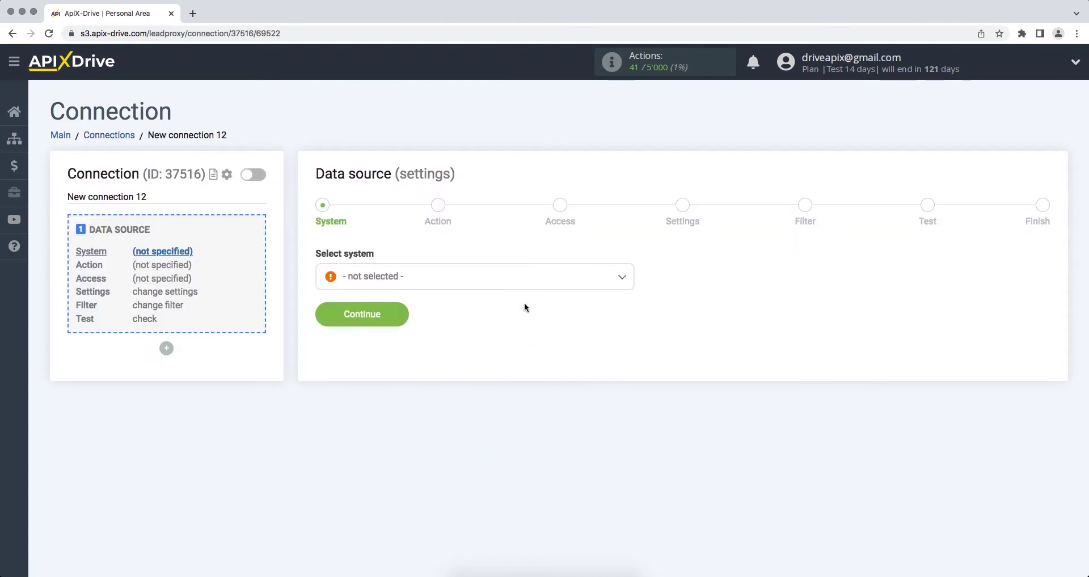
click(525, 283)
drag(630, 297, 626, 410)
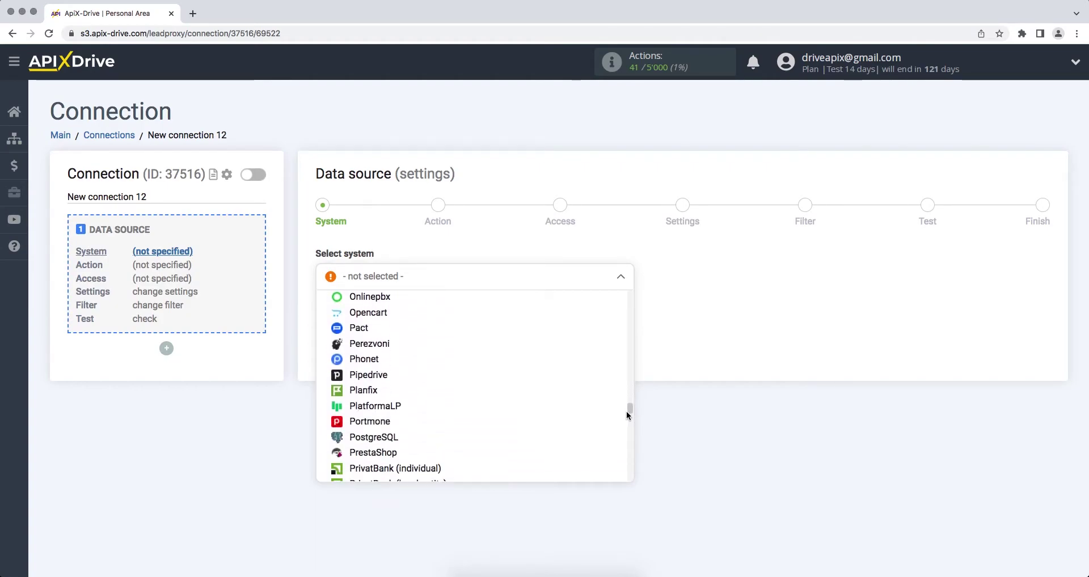
click(522, 378)
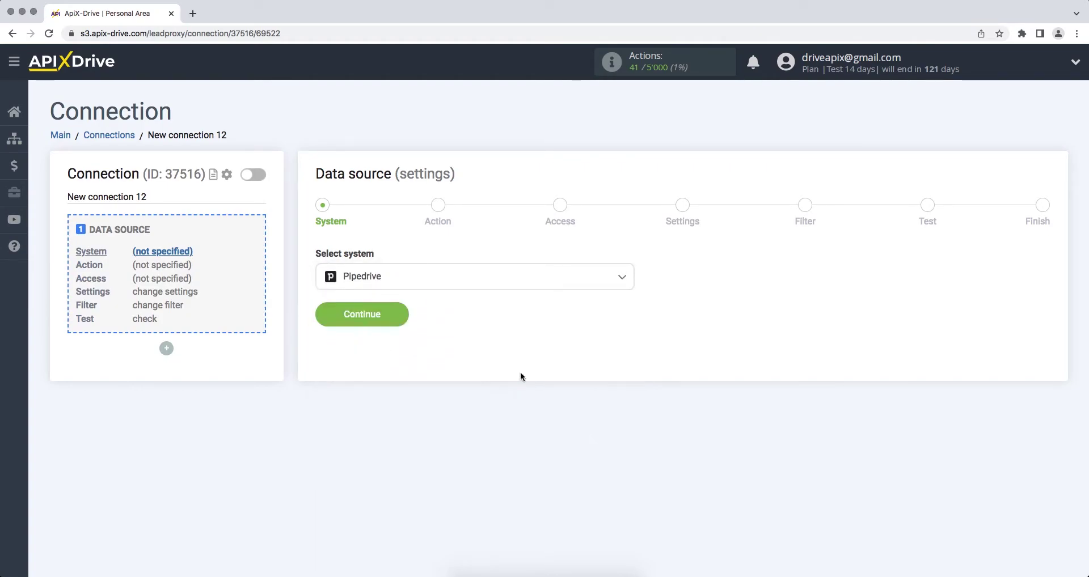
click(322, 318)
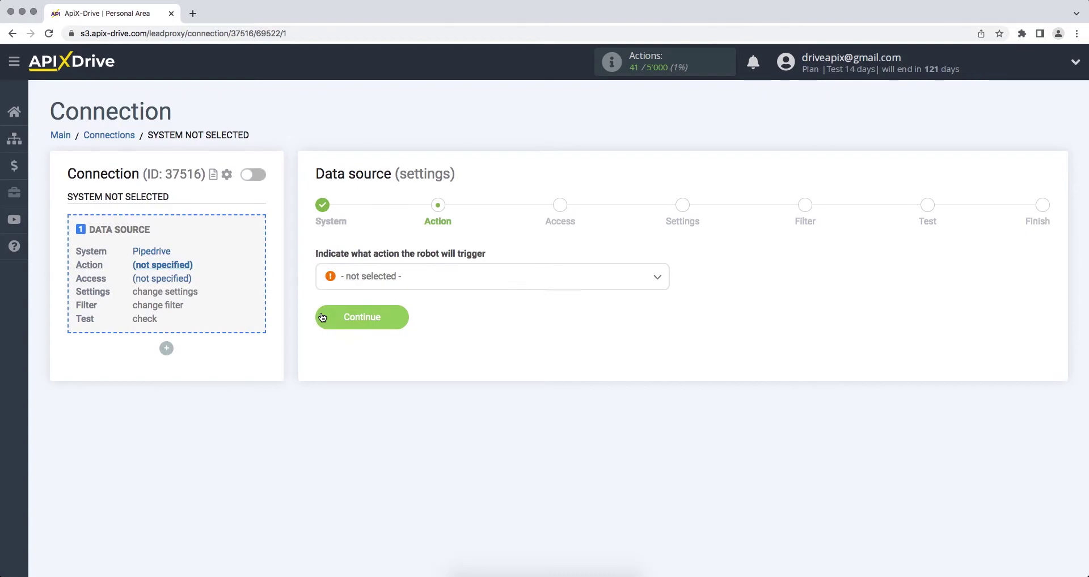
Step: Choose Get Deals (new) as the Pipedrive trigger action
click(356, 282)
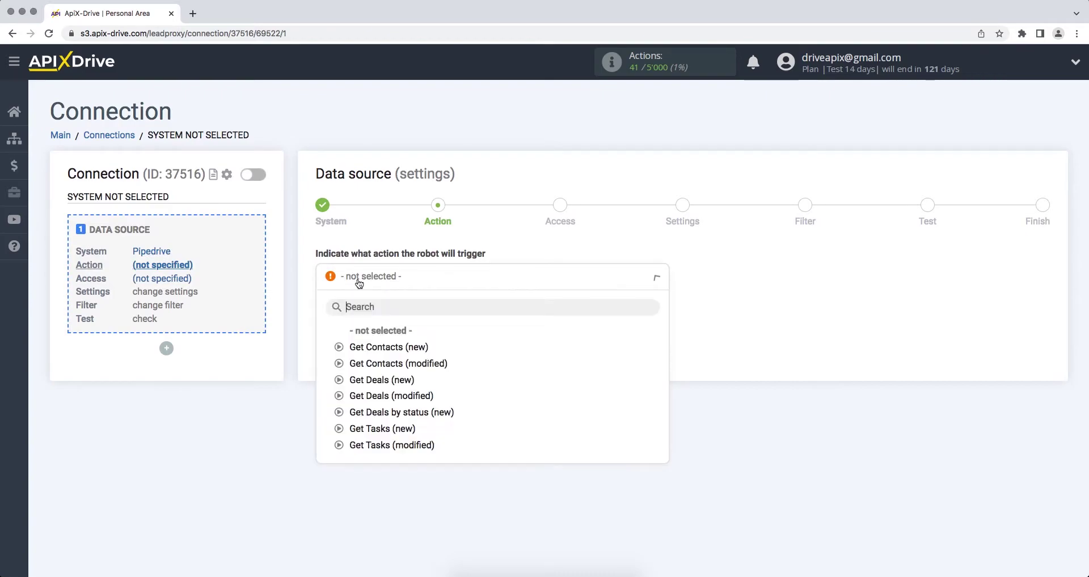
click(370, 384)
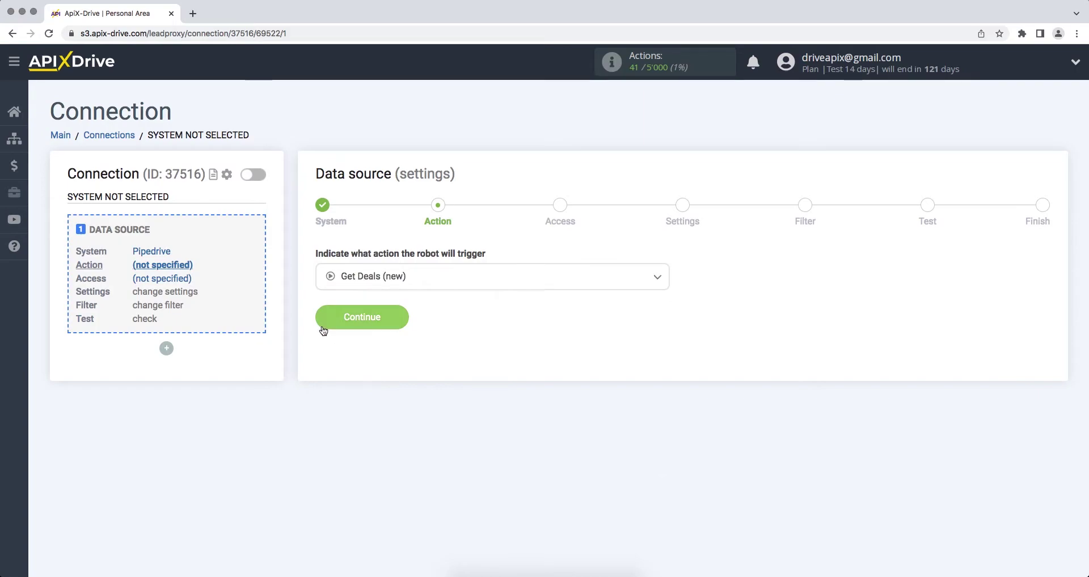
click(340, 324)
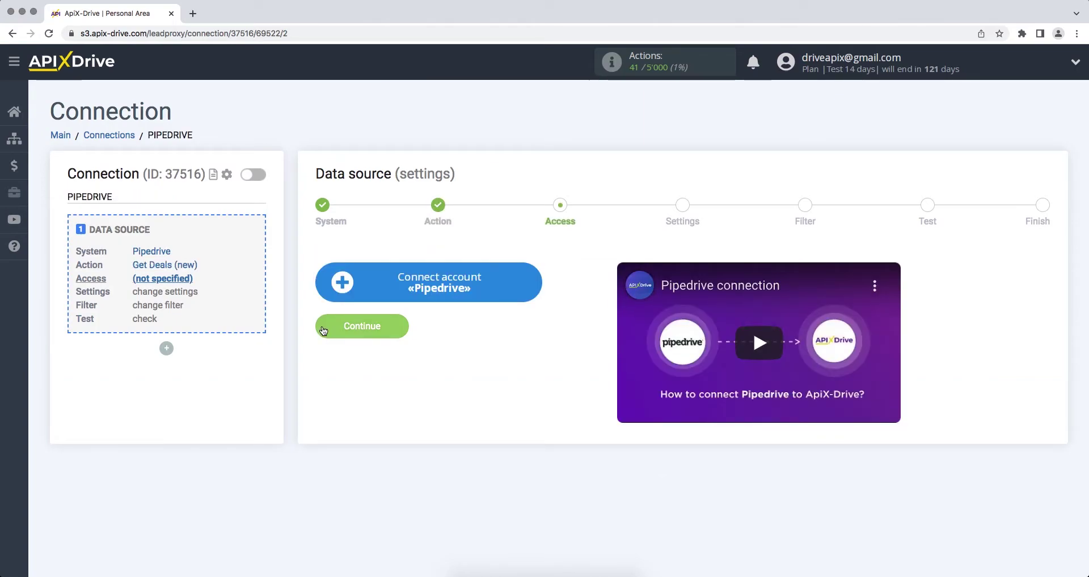
Step: Open the Connect account «Pipedrive» form, then focus the Pipedrive deal page's address bar
click(332, 291)
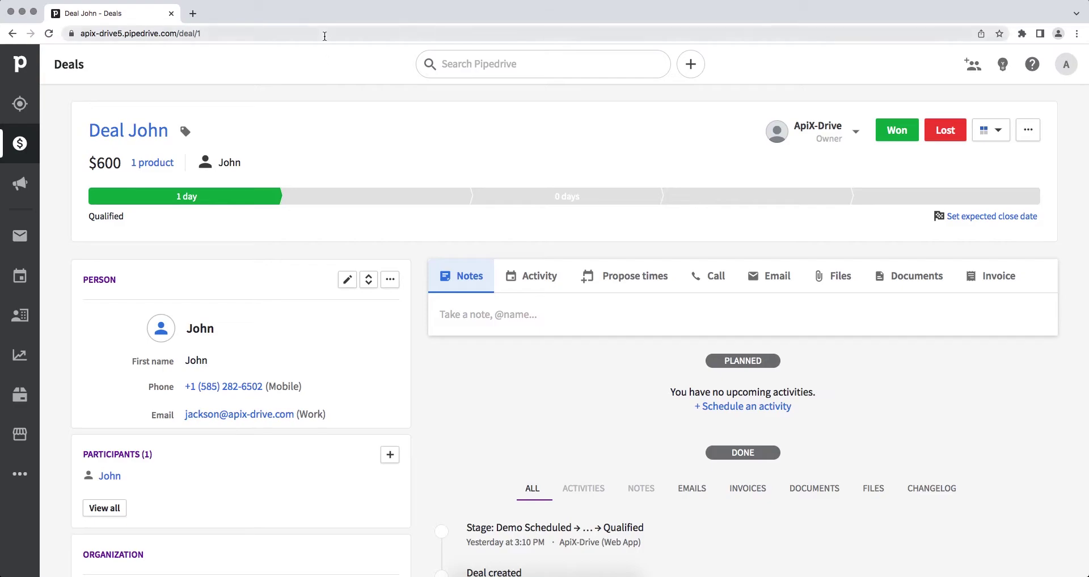
click(235, 33)
Step: Copy apix-drive5.pipedrive.com from the Pipedrive address bar
drag(203, 33, 109, 35)
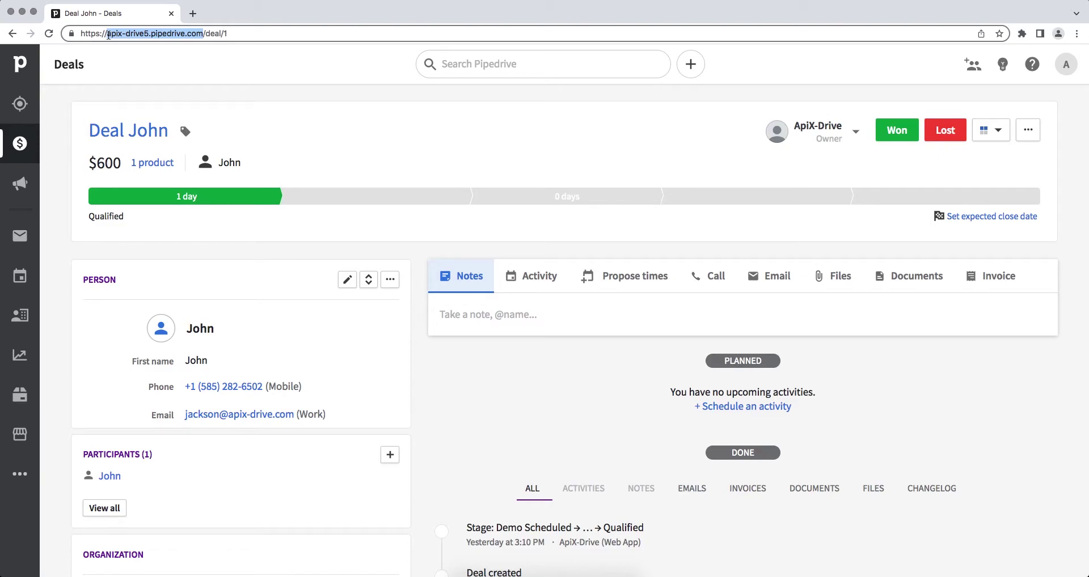
right_click(108, 35)
click(143, 104)
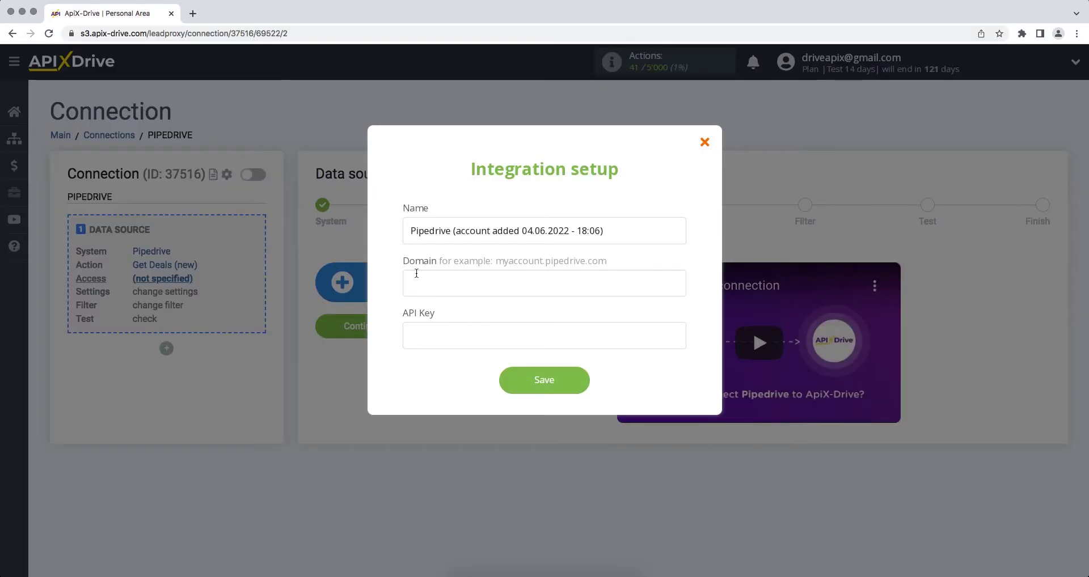
Step: Paste apix-drive5.pipedrive.com into the Integration setup Domain field
right_click(440, 284)
click(461, 353)
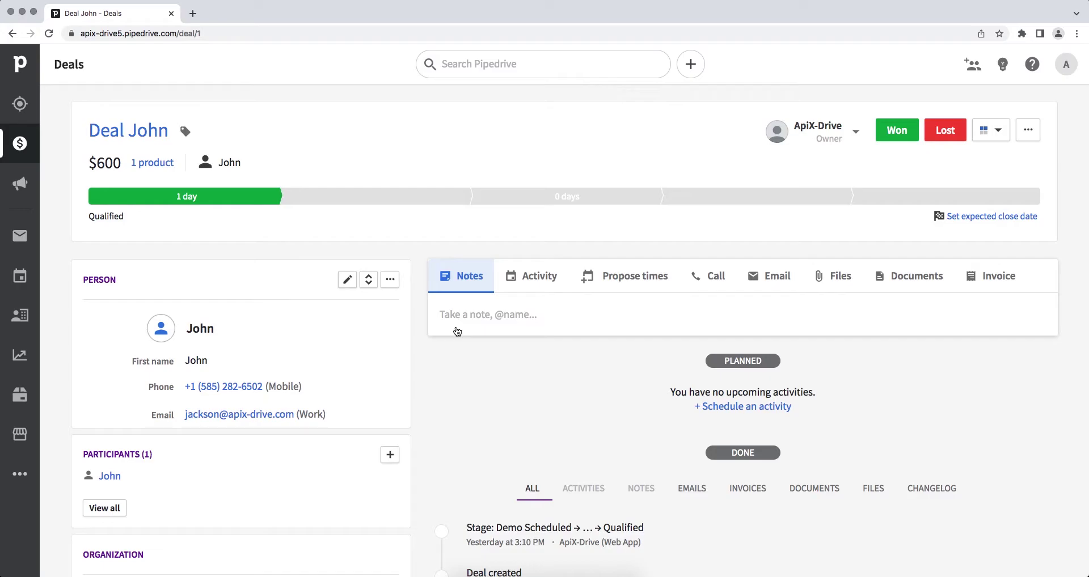
Step: Go to Personal preferences > API and copy the personal API token
click(1066, 64)
click(1030, 127)
click(572, 164)
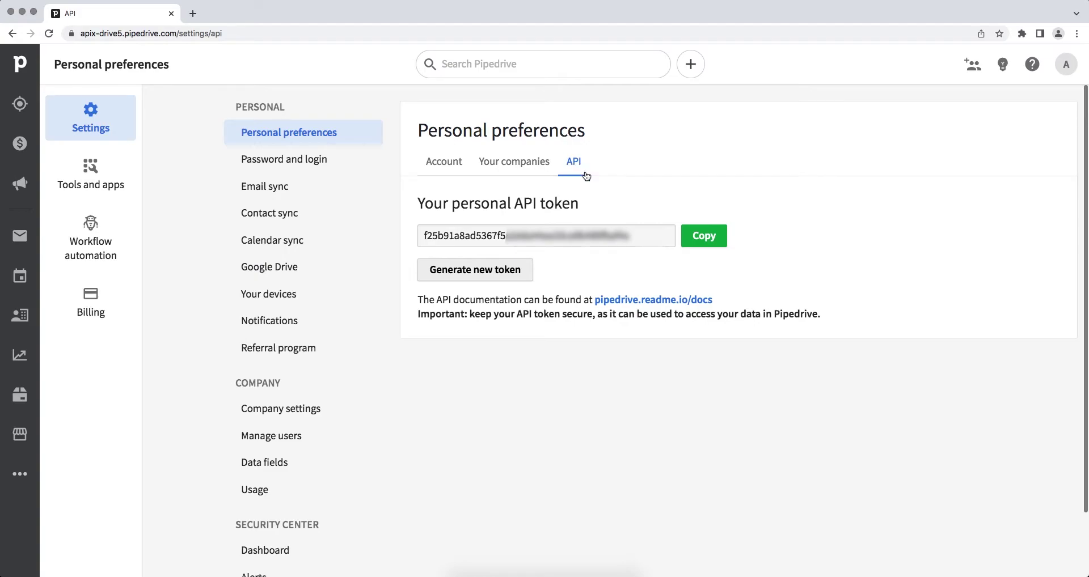
drag(632, 236, 425, 235)
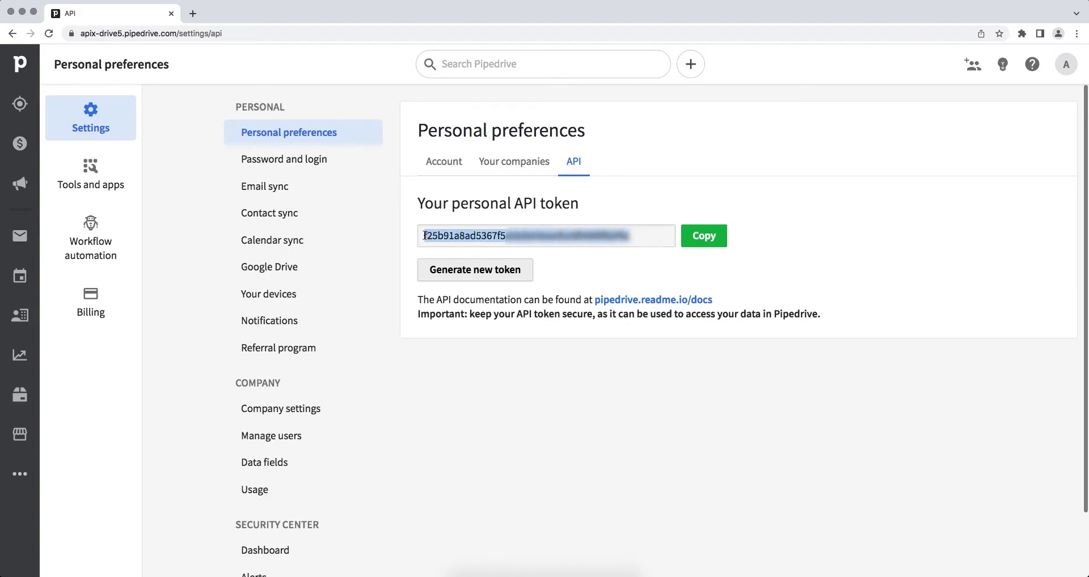
right_click(431, 235)
click(445, 260)
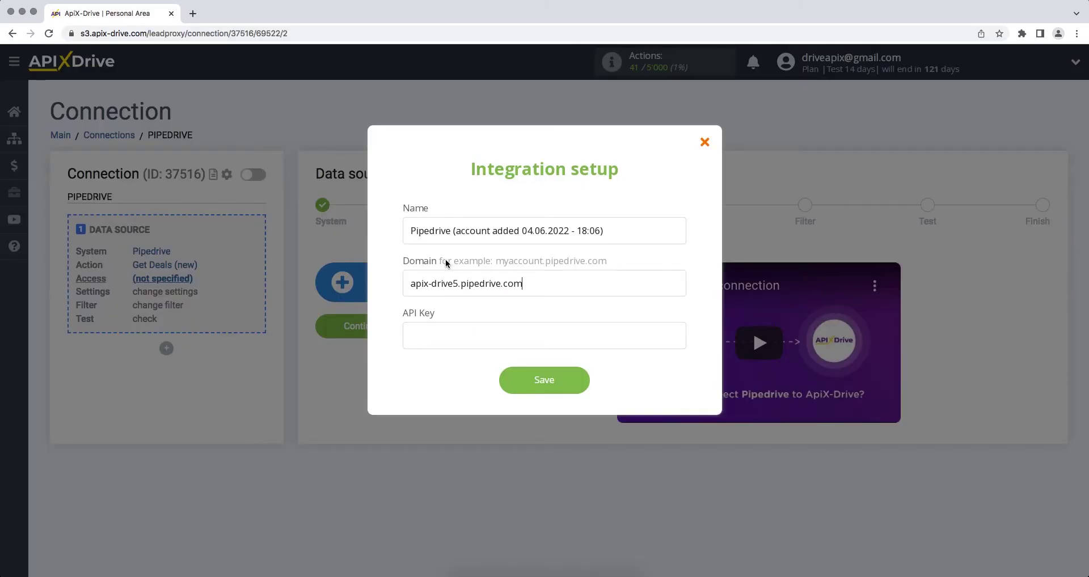
Step: Paste the token into the API Key field and save the Pipedrive integration
right_click(445, 329)
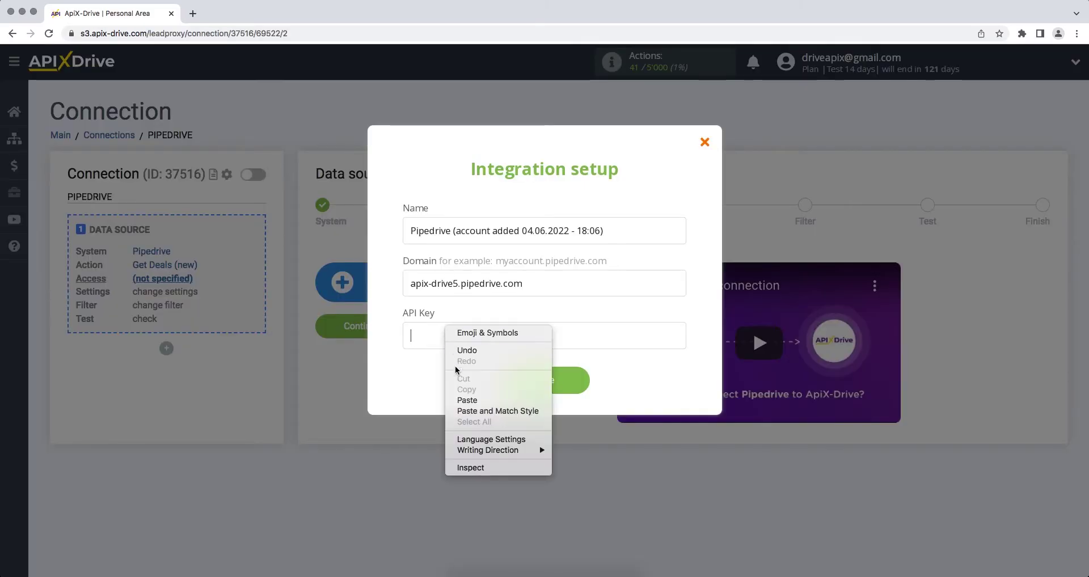
click(466, 400)
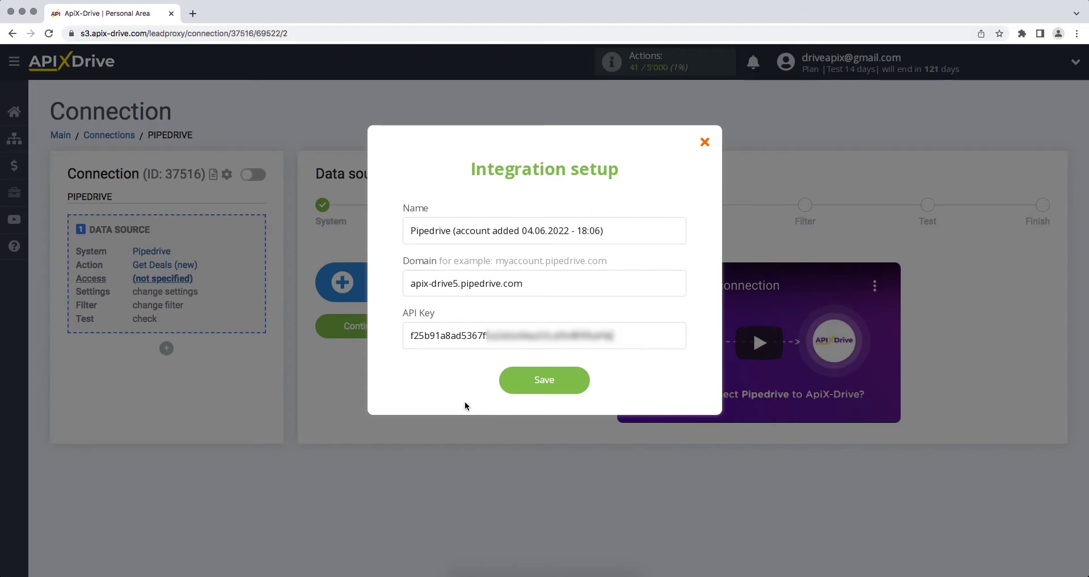
click(508, 387)
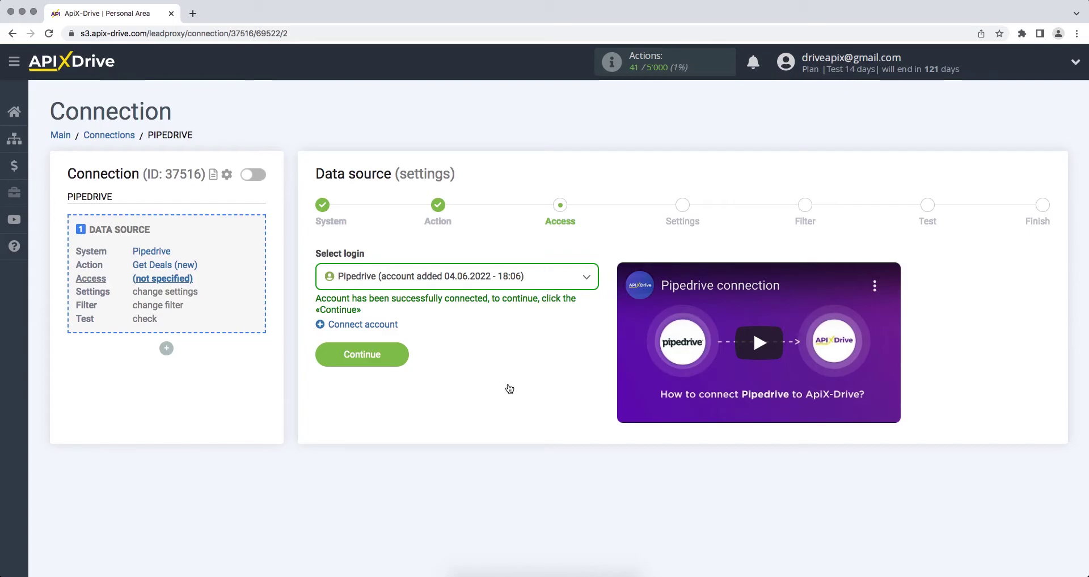
Step: Select the connected Pipedrive login and continue past Settings and Filter to the test data
click(521, 278)
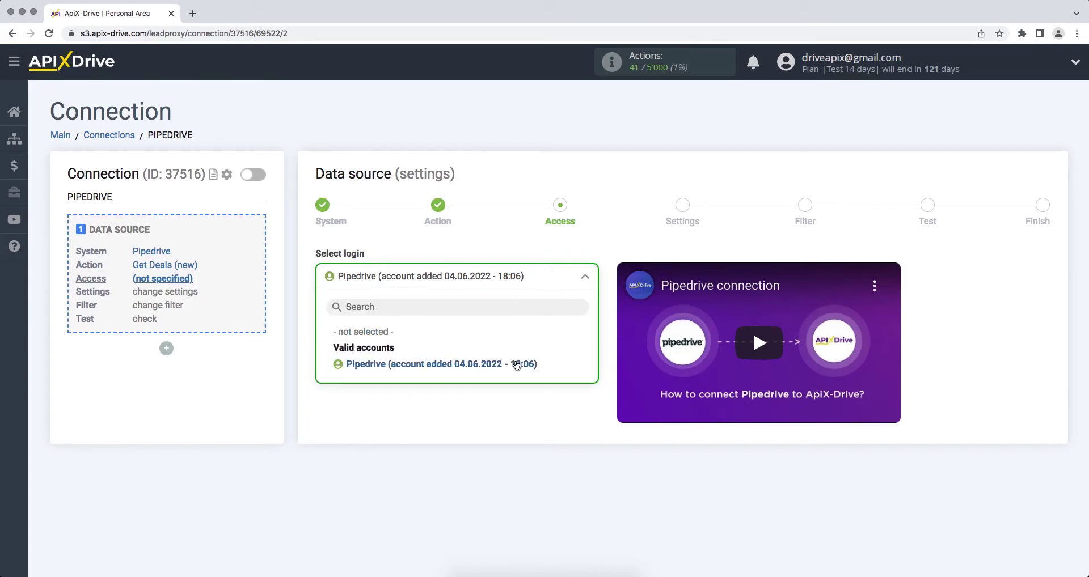
click(516, 365)
click(335, 360)
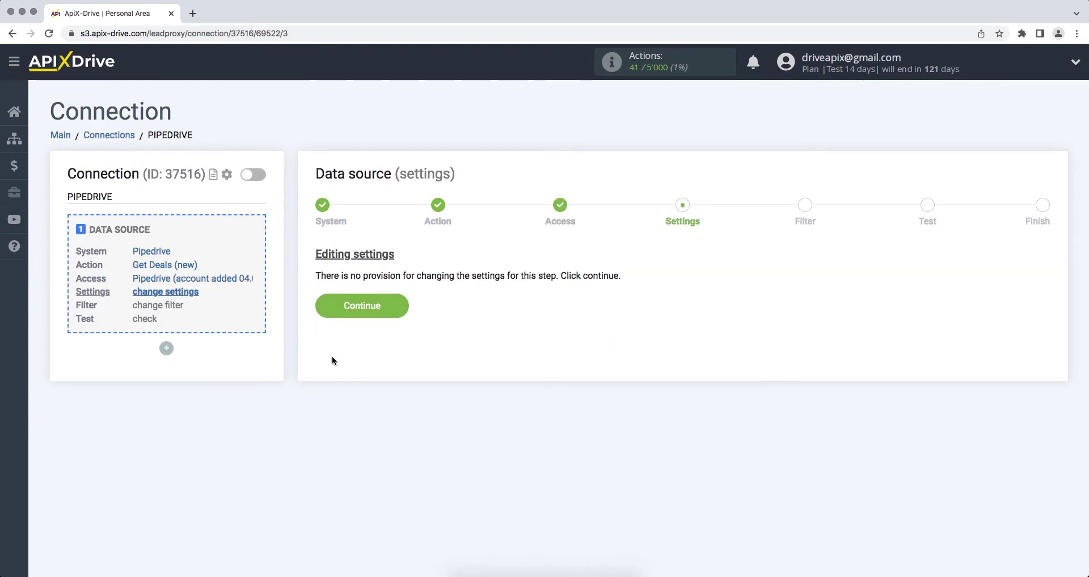
click(334, 316)
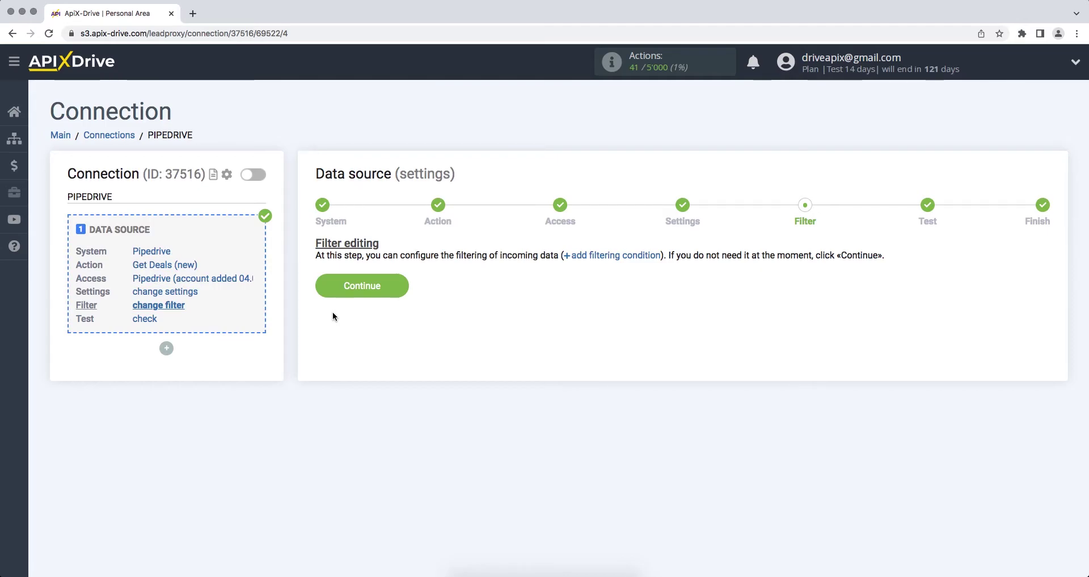
click(325, 291)
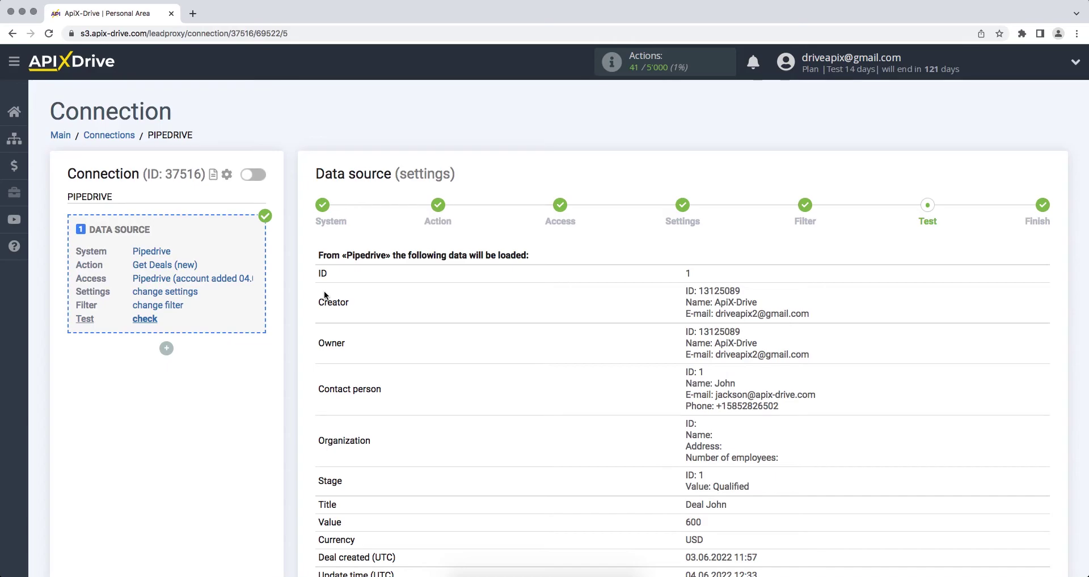
Step: Accept the Pipedrive test data and start configuring data receiving
scroll(324, 291, down, 10)
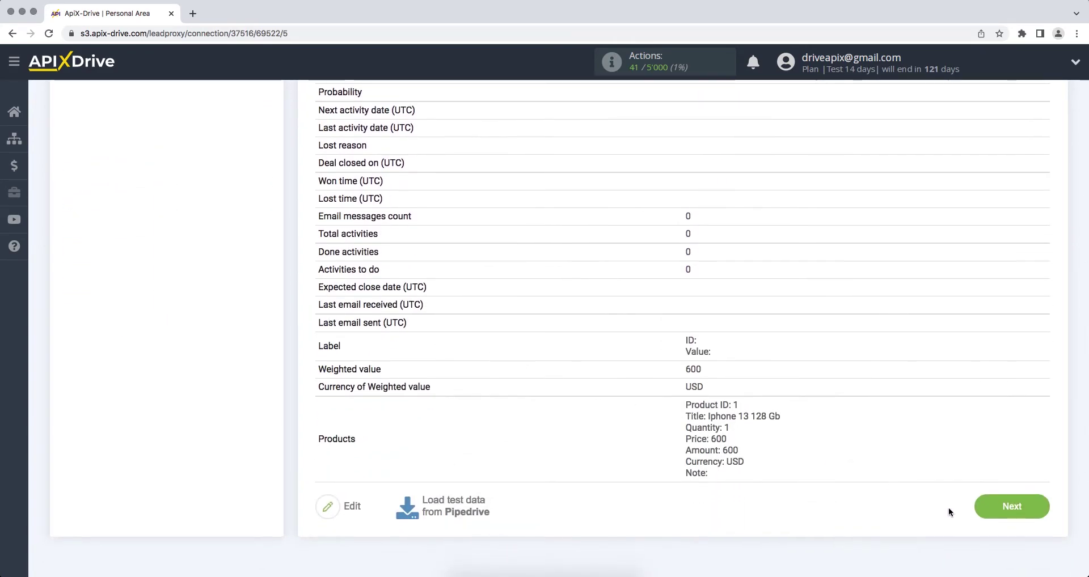
click(1001, 507)
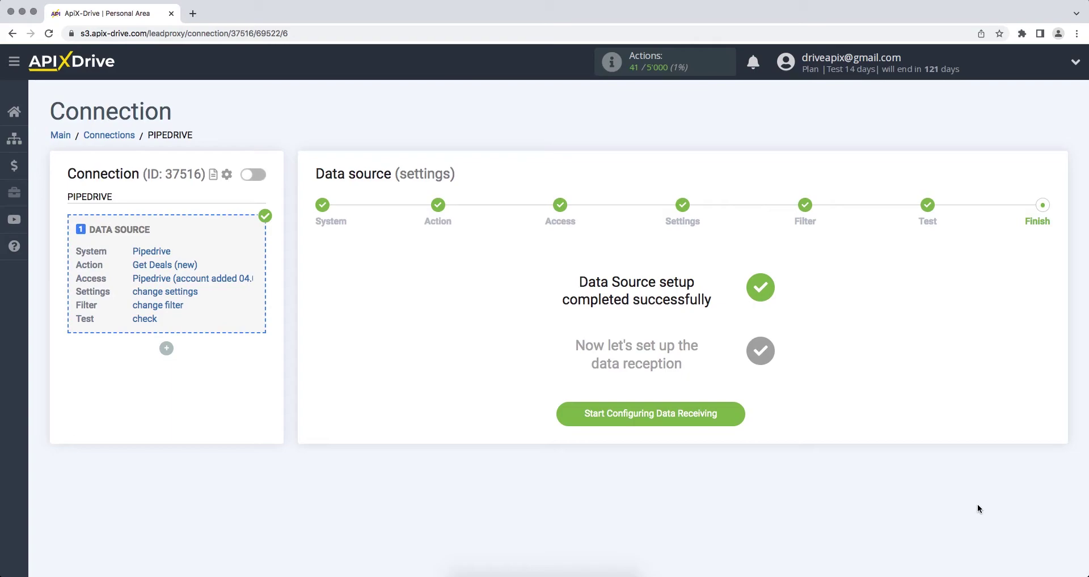
click(565, 417)
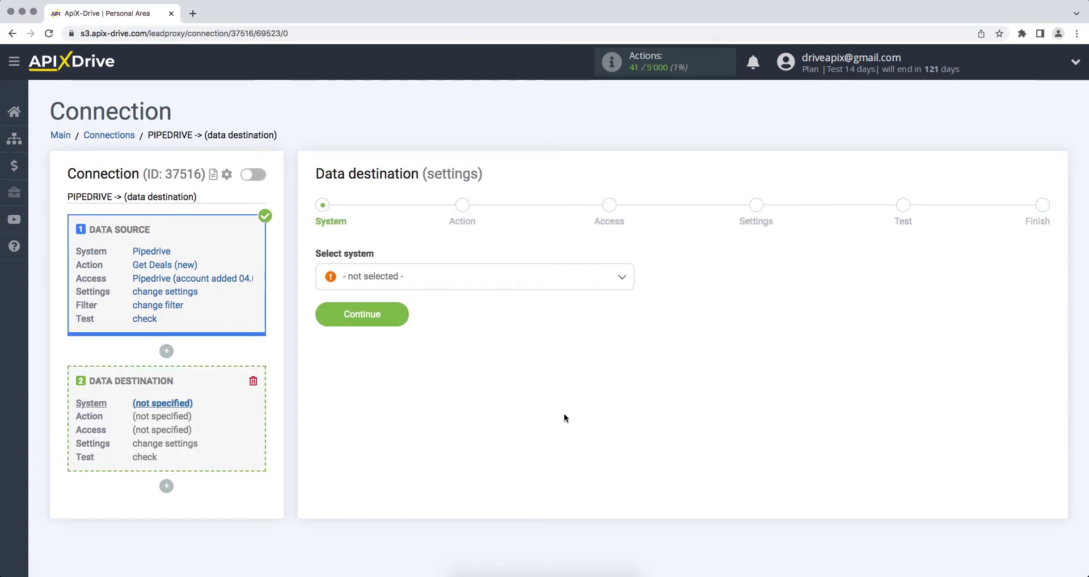
Step: Choose eSputnik as the destination system
click(564, 281)
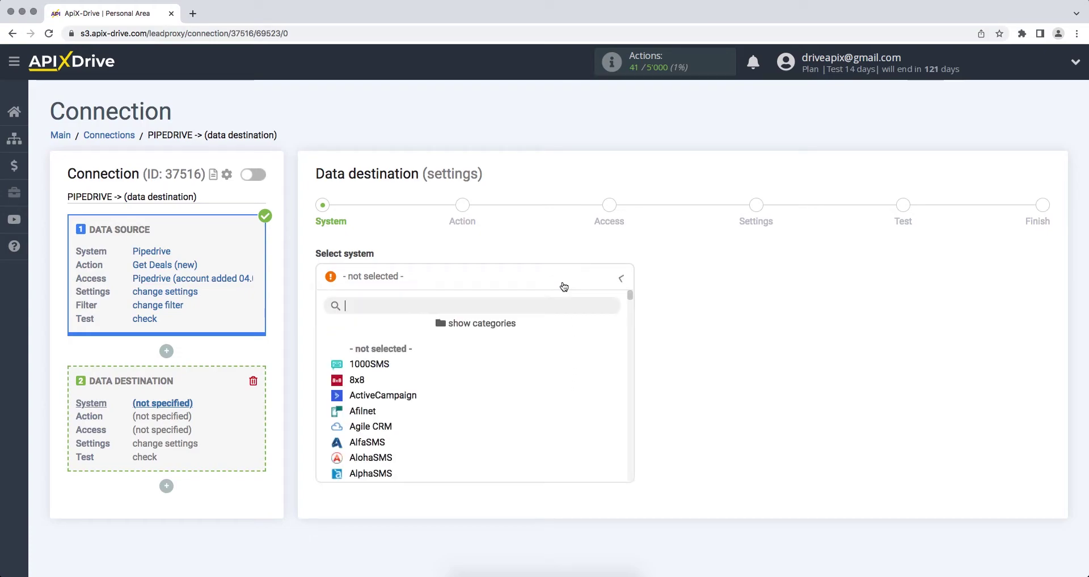
drag(628, 298, 631, 339)
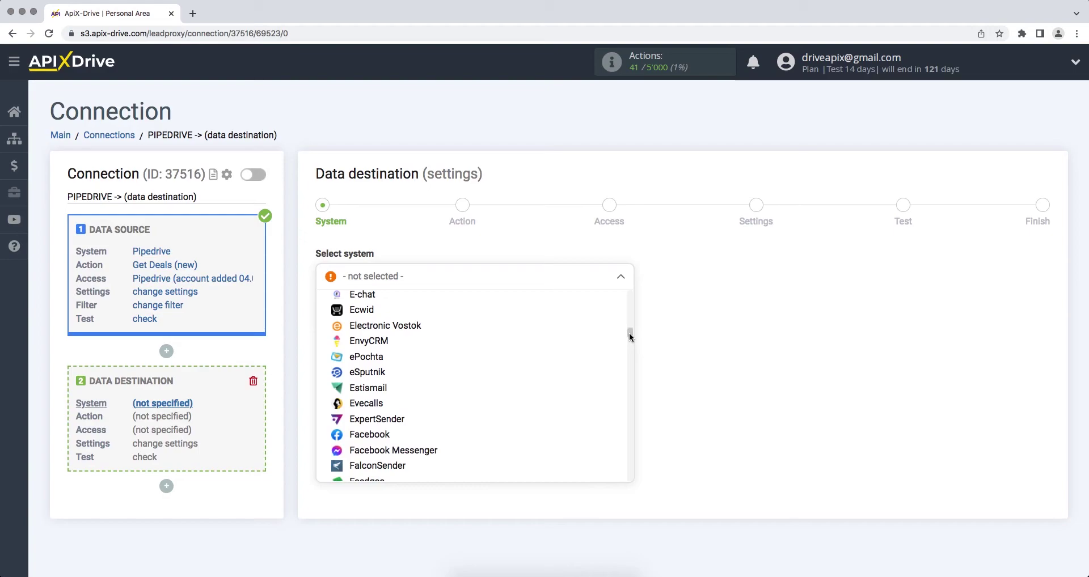
click(397, 383)
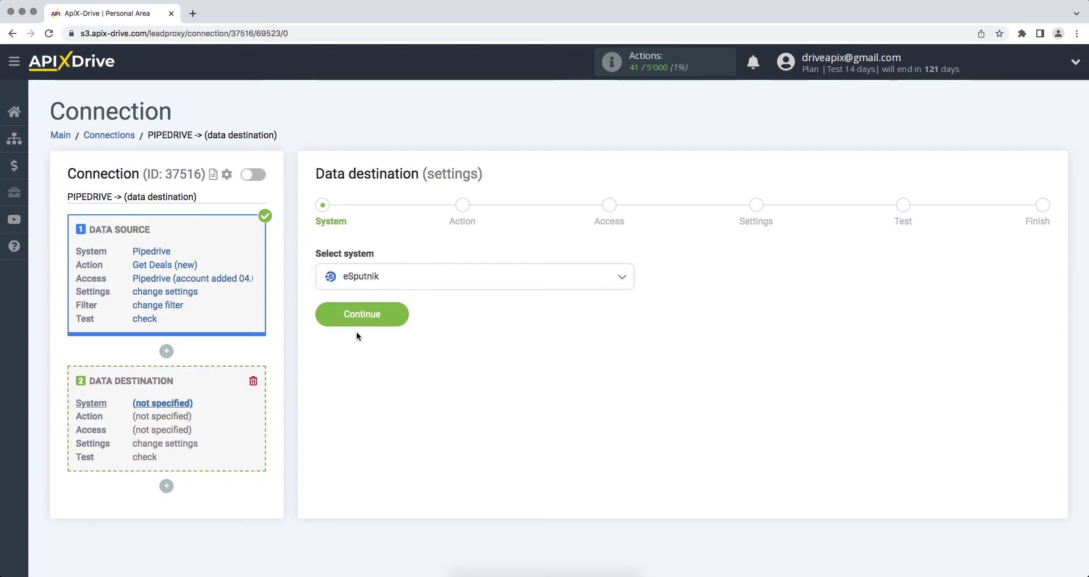
click(328, 319)
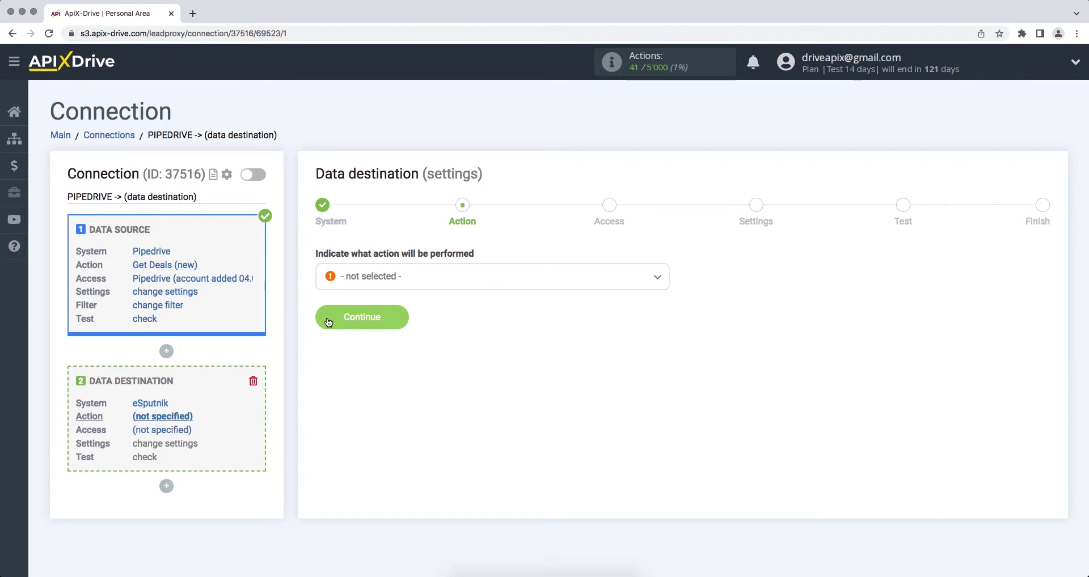
Step: Set the eSputnik action to Add Contacts
click(362, 277)
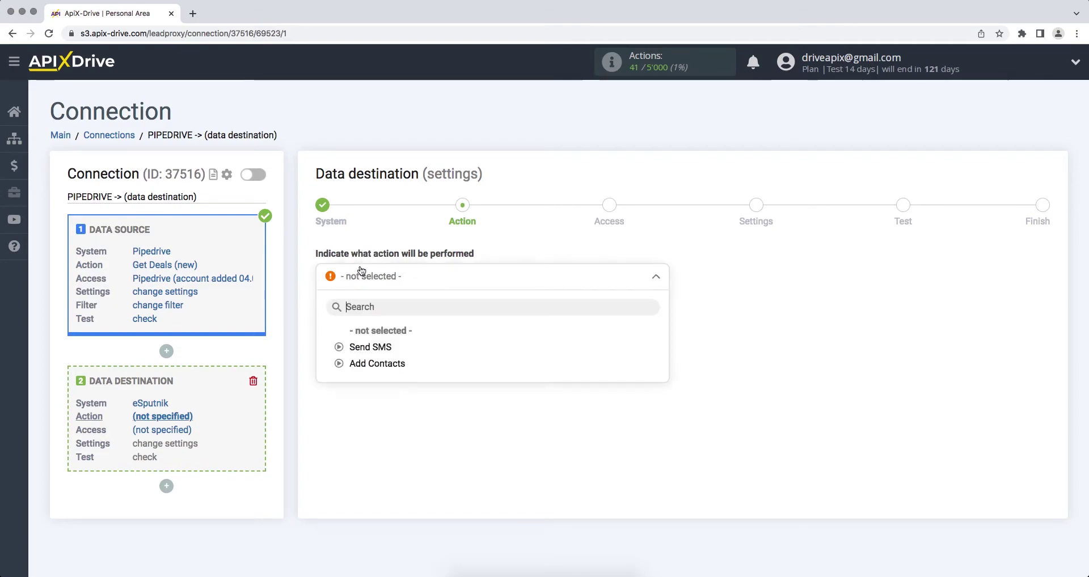
click(363, 363)
click(324, 328)
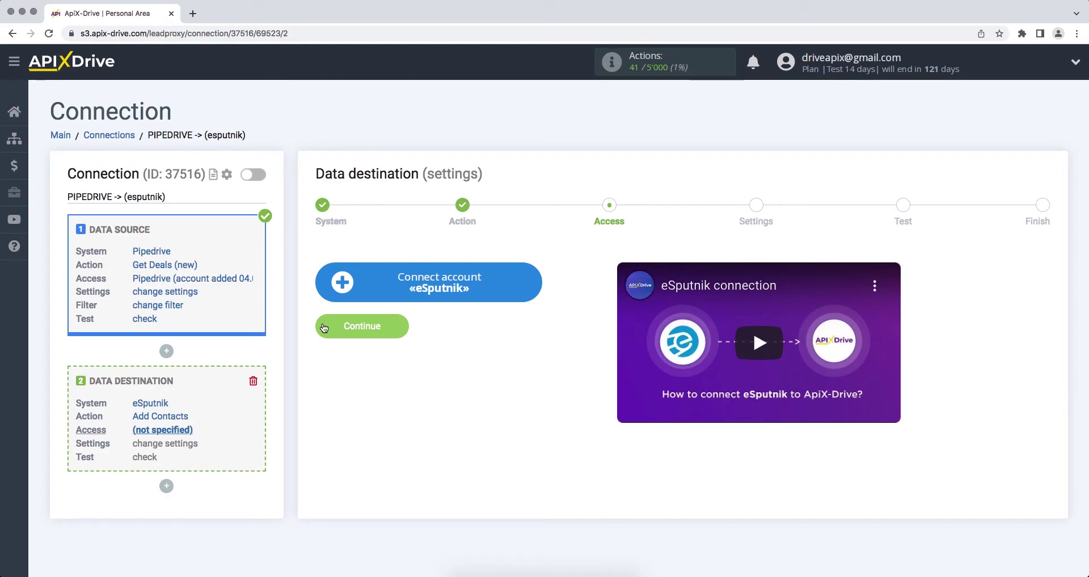
Step: Connect an eSputnik account by entering its login e-mail and password and saving
click(329, 295)
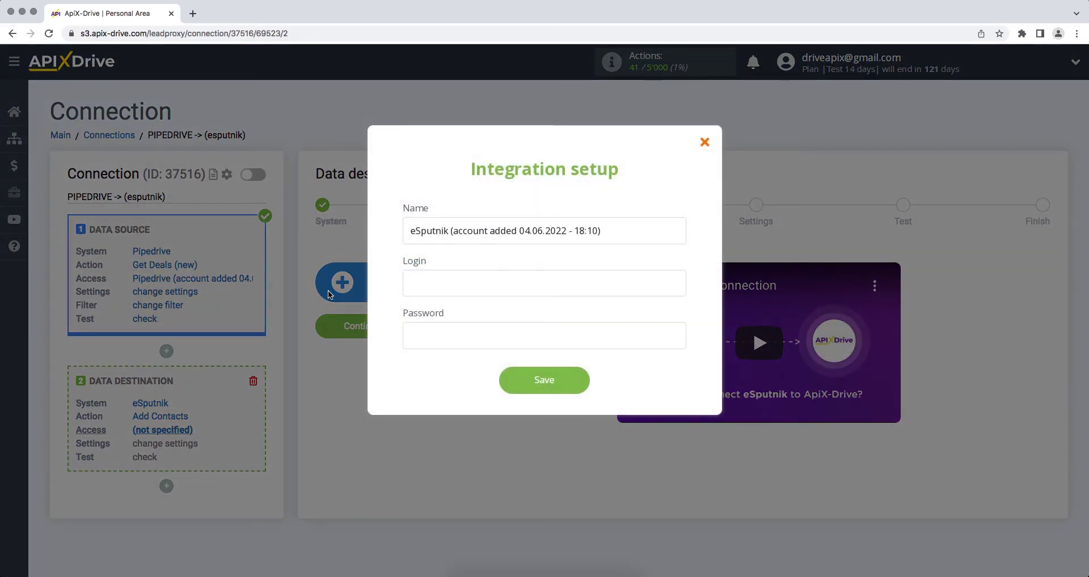
click(415, 276)
key(Tab)
text(1)
text(•••••••)
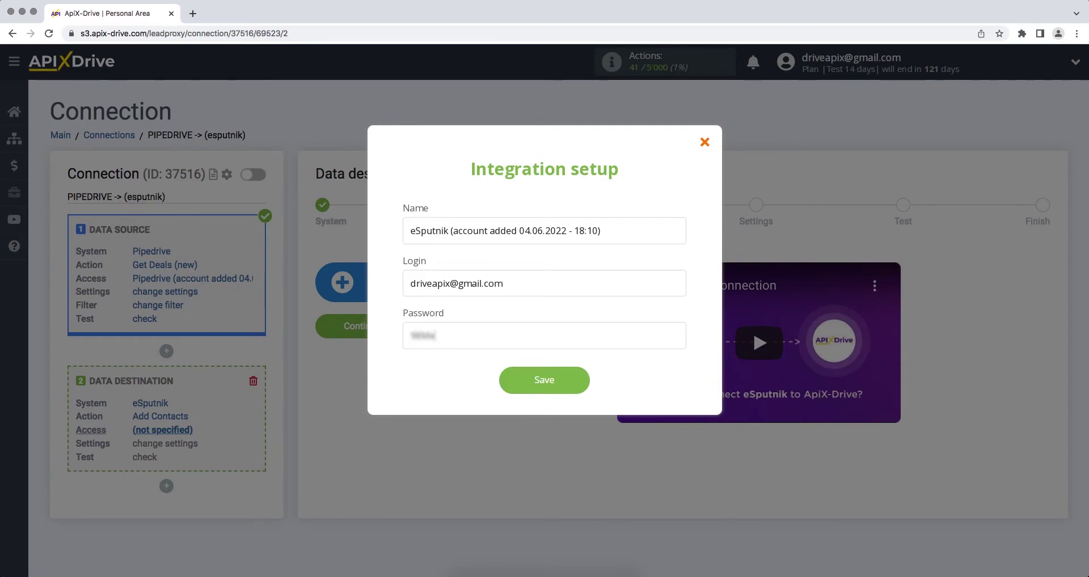
text(•)
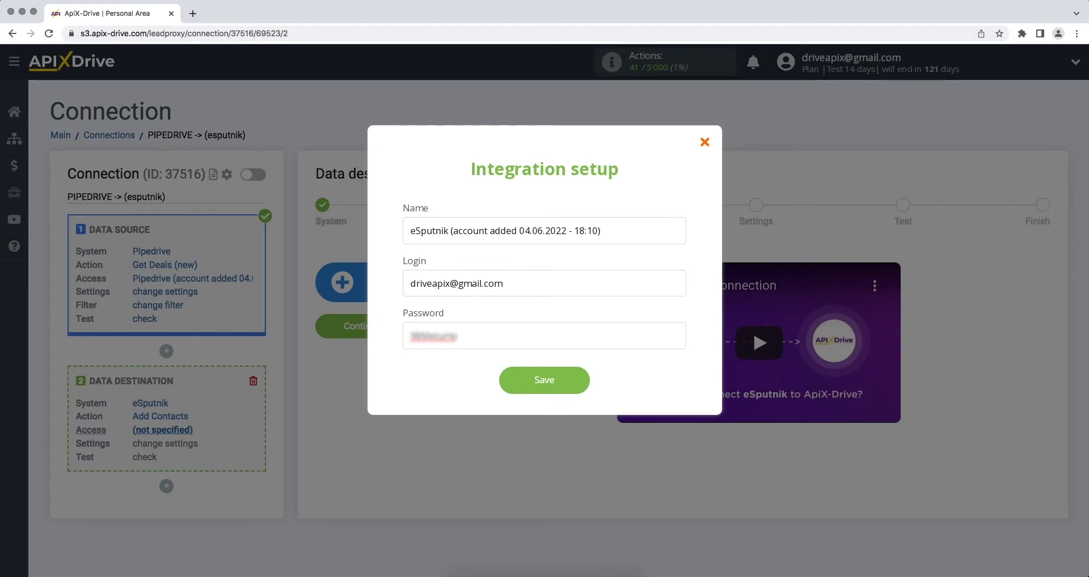
click(501, 390)
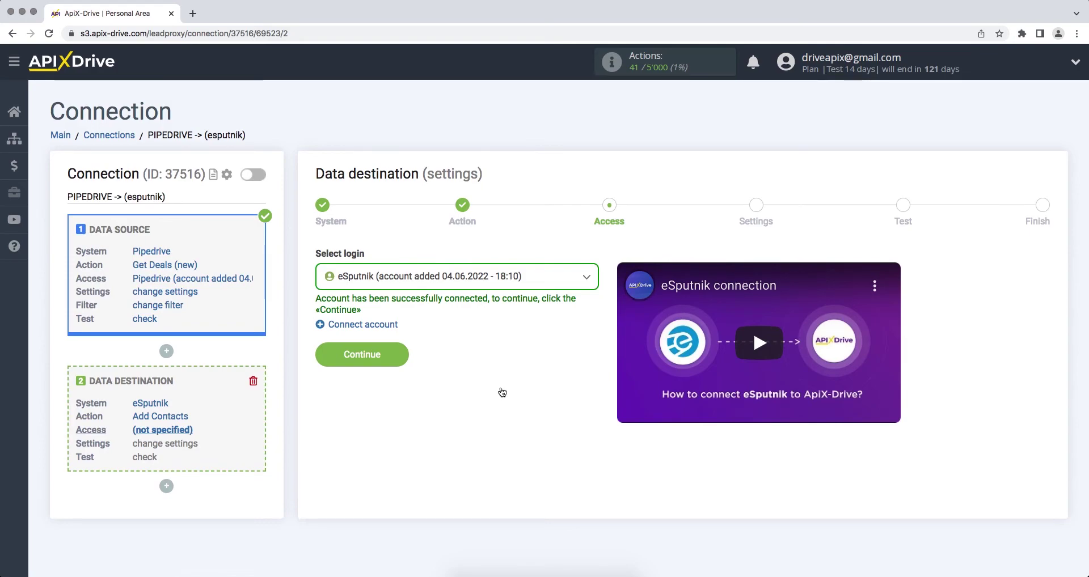
Step: Select the new eSputnik account as the login and continue to Settings
click(517, 290)
click(505, 363)
click(319, 358)
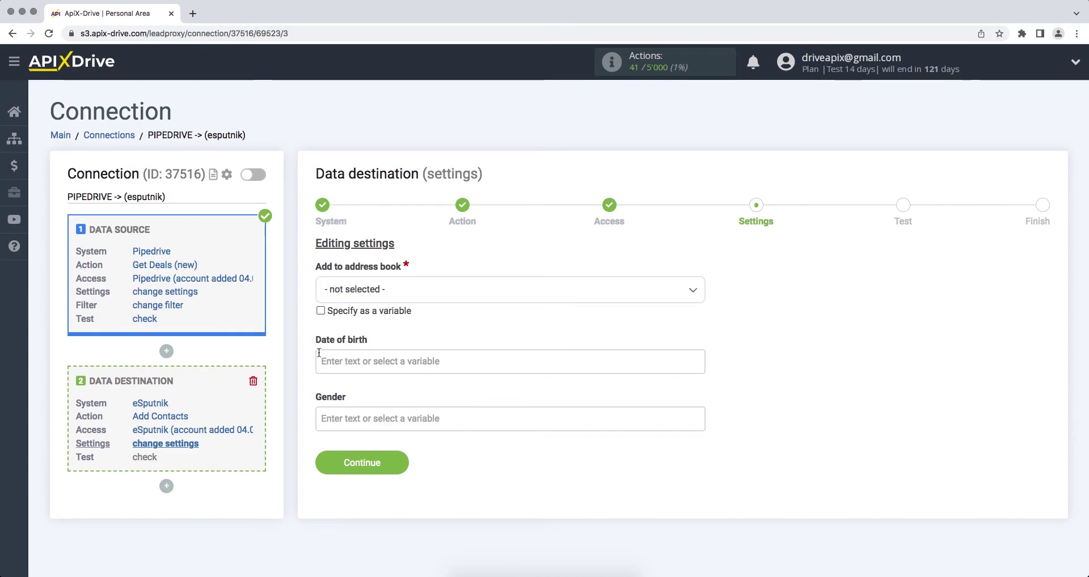
Step: Choose the Subscribers address book and map E-mail to the contact person's e-mail
click(368, 294)
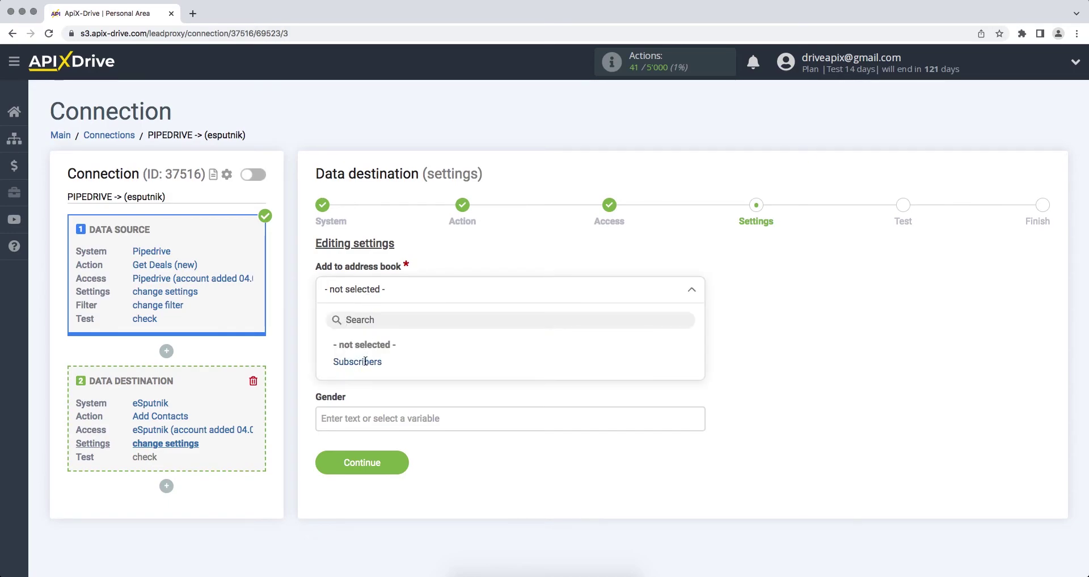
click(366, 363)
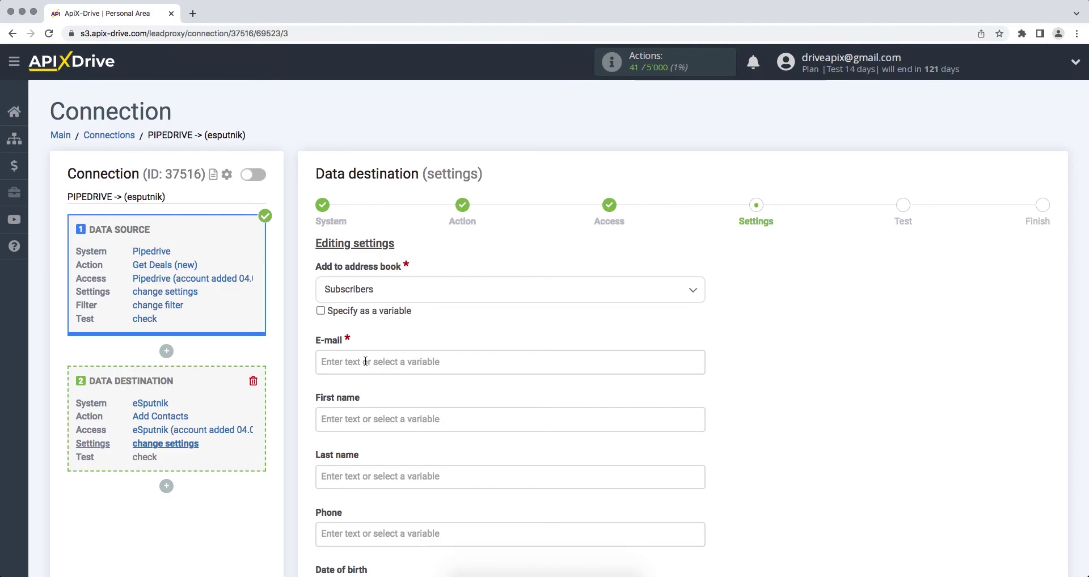
click(365, 361)
drag(698, 246, 697, 260)
click(485, 369)
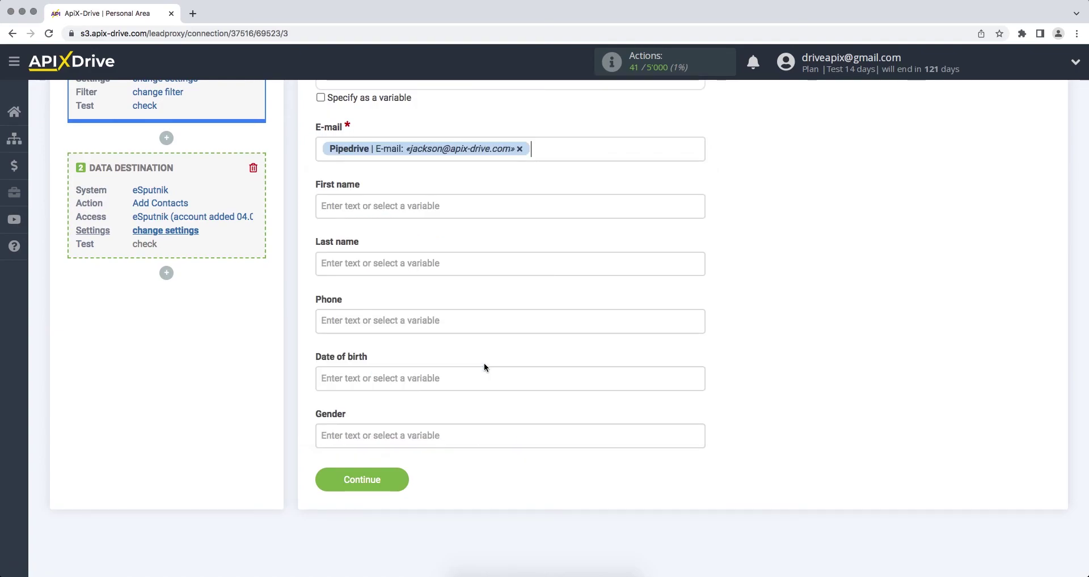
Step: Map First name and Phone to the Pipedrive contact person's name and phone, and save
click(457, 212)
drag(696, 248, 696, 264)
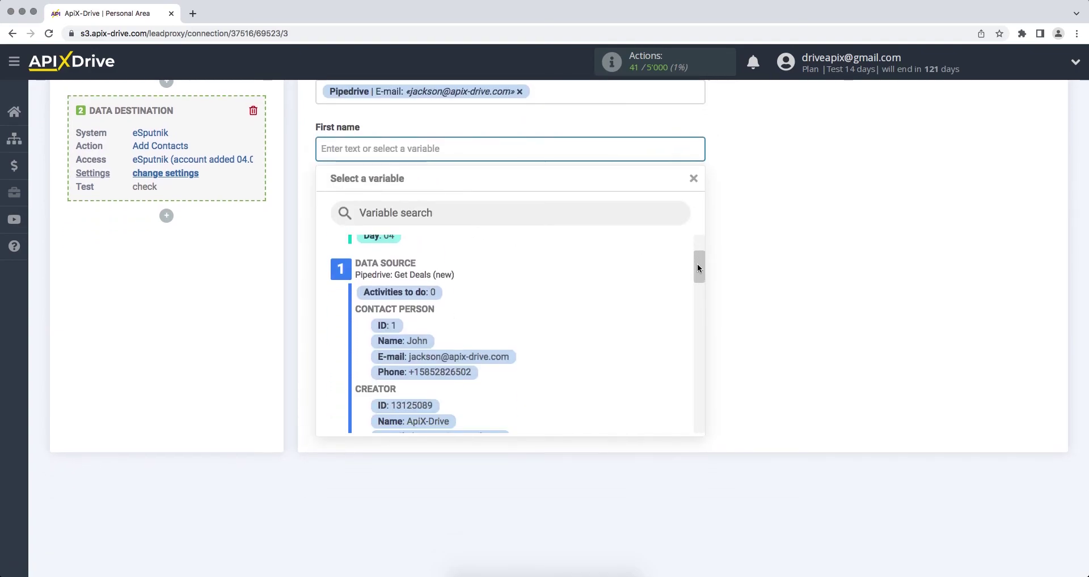
click(409, 341)
click(403, 271)
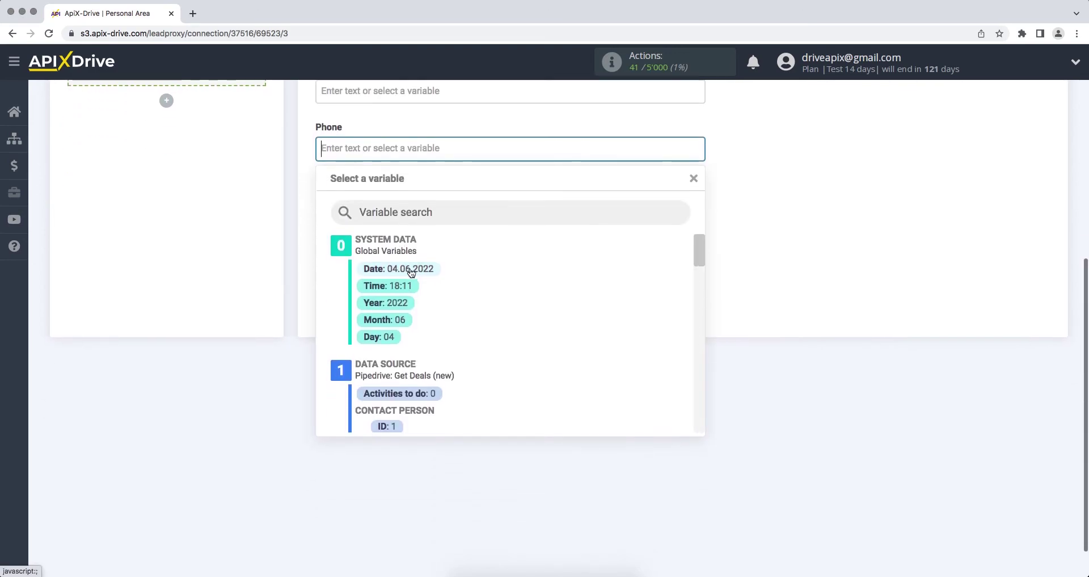
drag(696, 250, 697, 269)
click(458, 369)
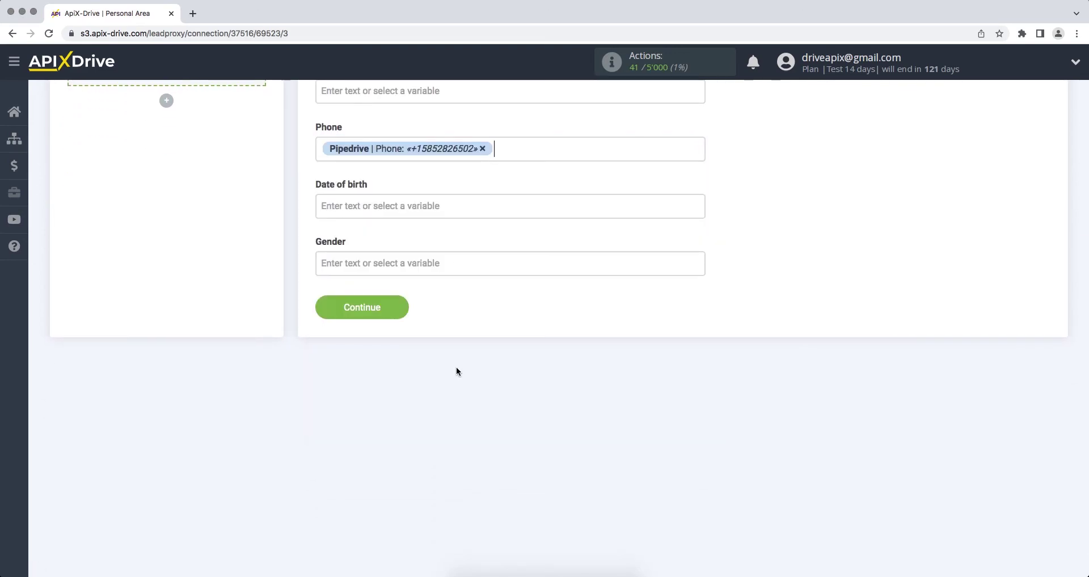
click(329, 310)
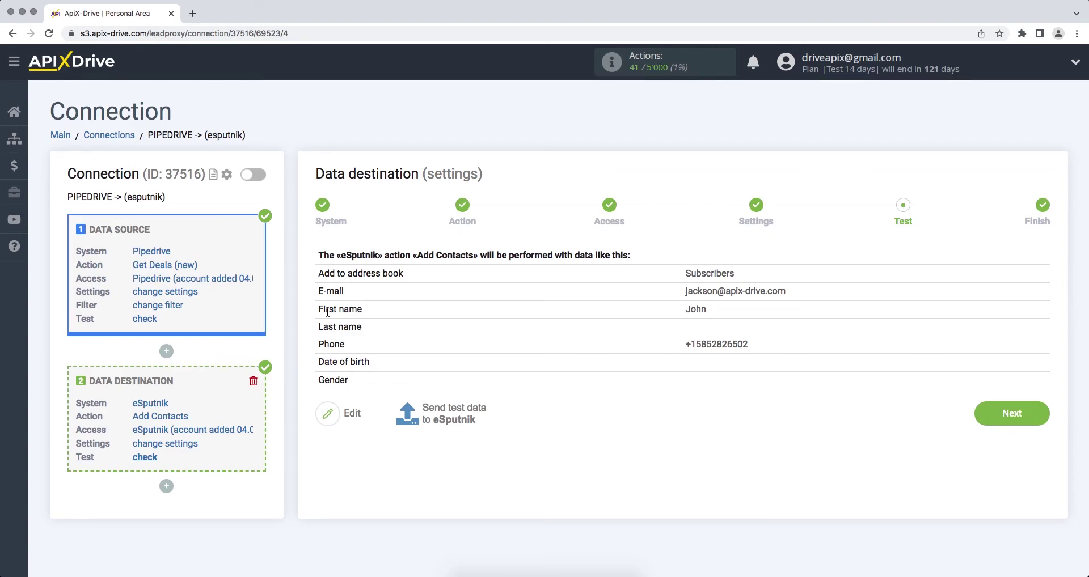
Step: Send the previewed test contact data to eSputnik
click(419, 405)
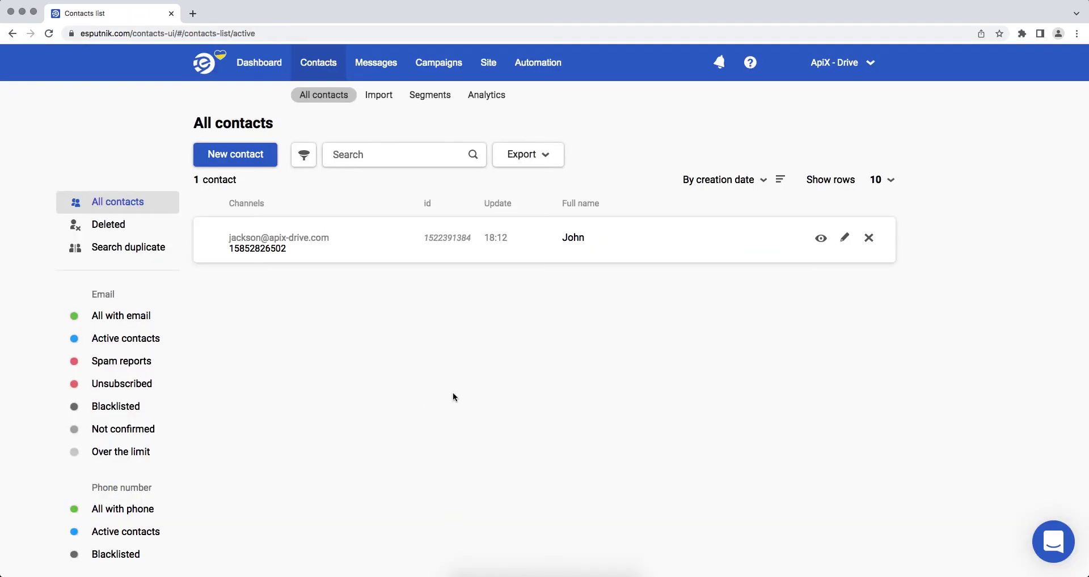
Step: Preview the newly added test contact in eSputnik's All contacts list
click(820, 238)
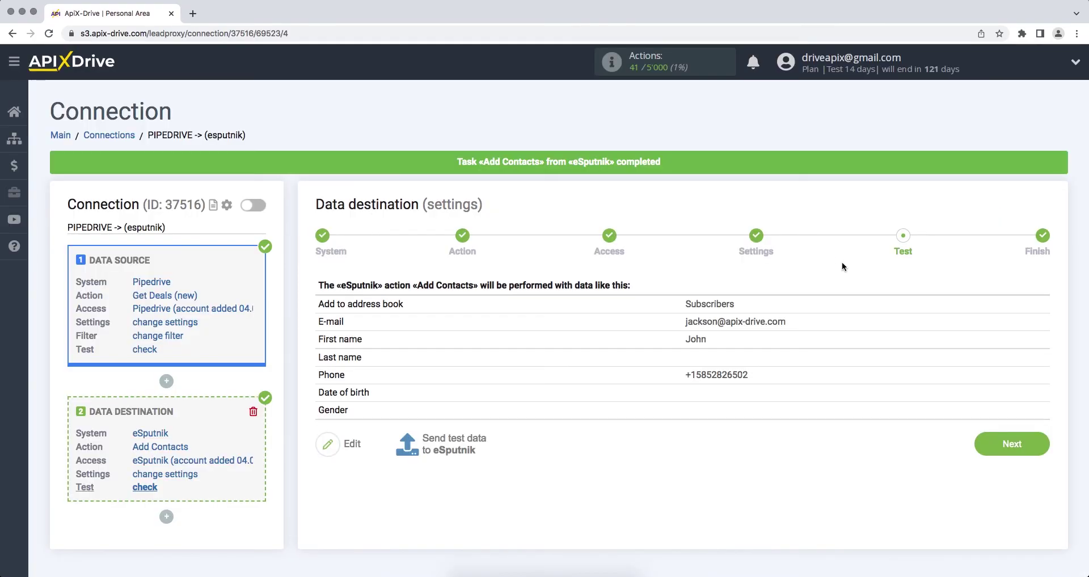
Step: Complete the eSputnik setup, switch on auto-update, and save a 5-minute update interval
click(983, 444)
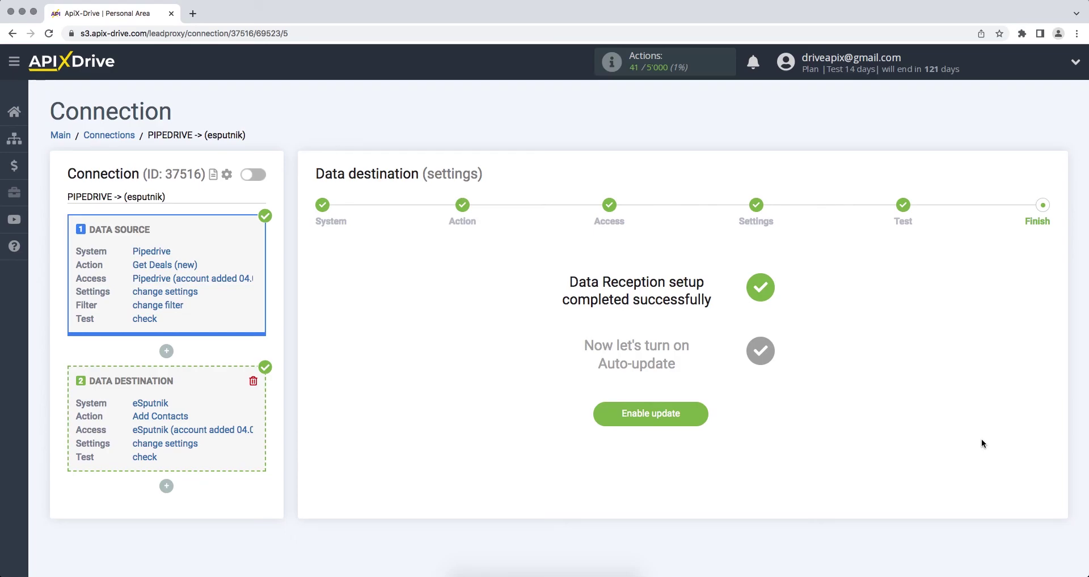
click(611, 422)
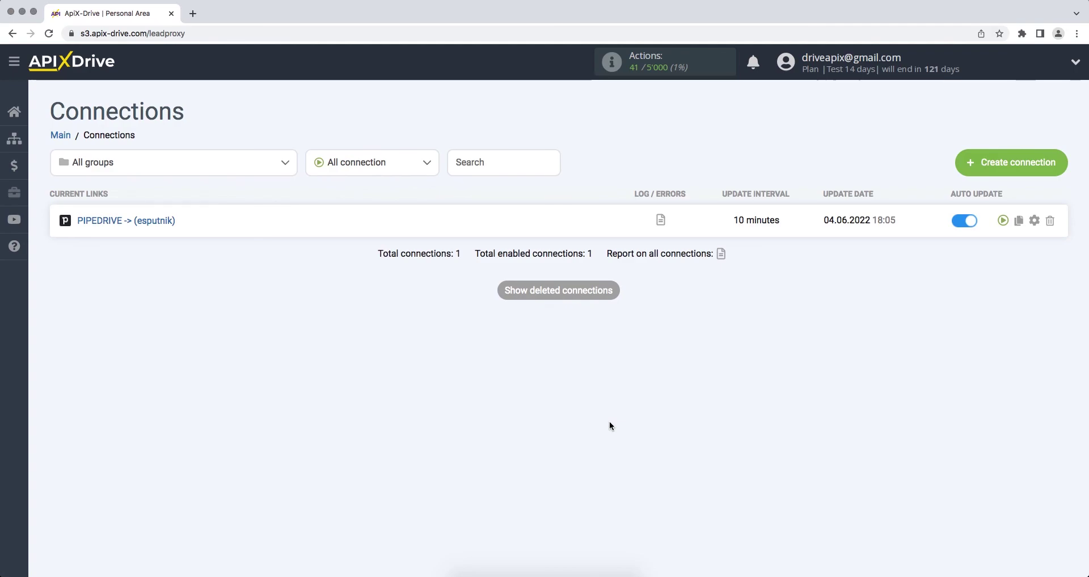
click(1035, 220)
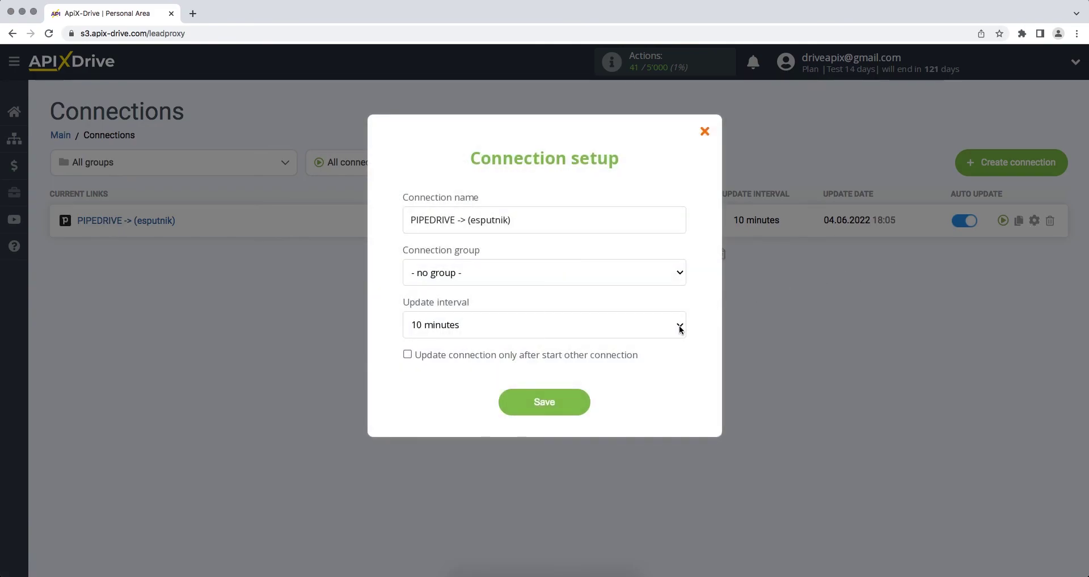
click(679, 329)
click(676, 315)
click(536, 393)
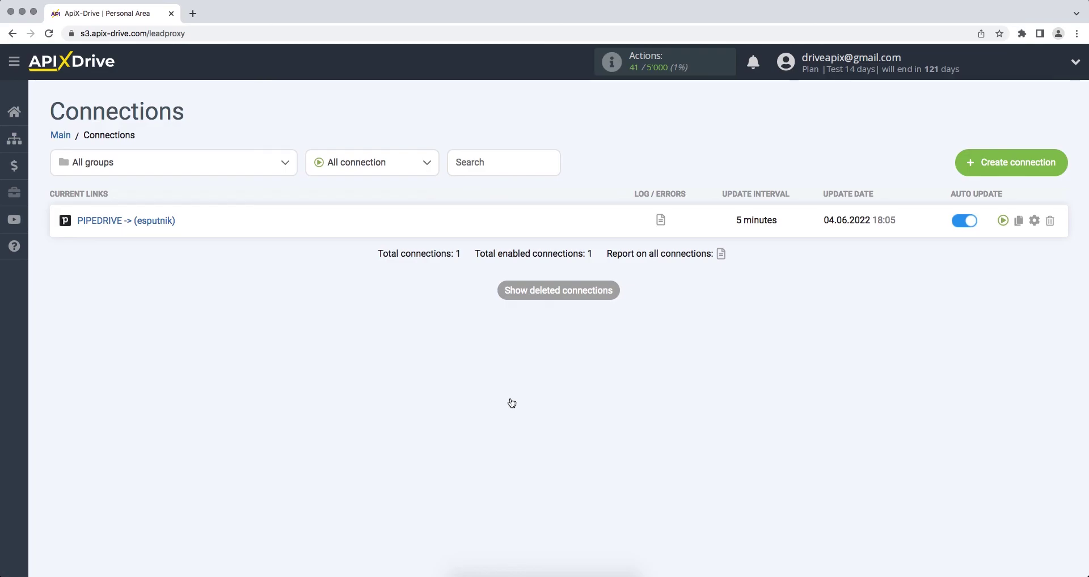